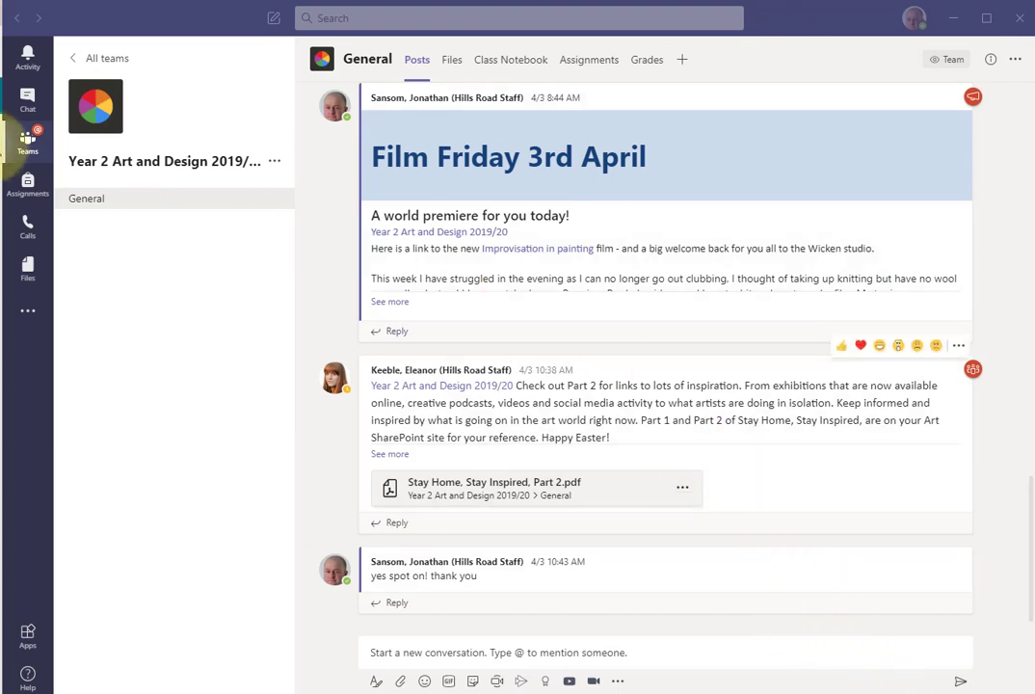
click(28, 143)
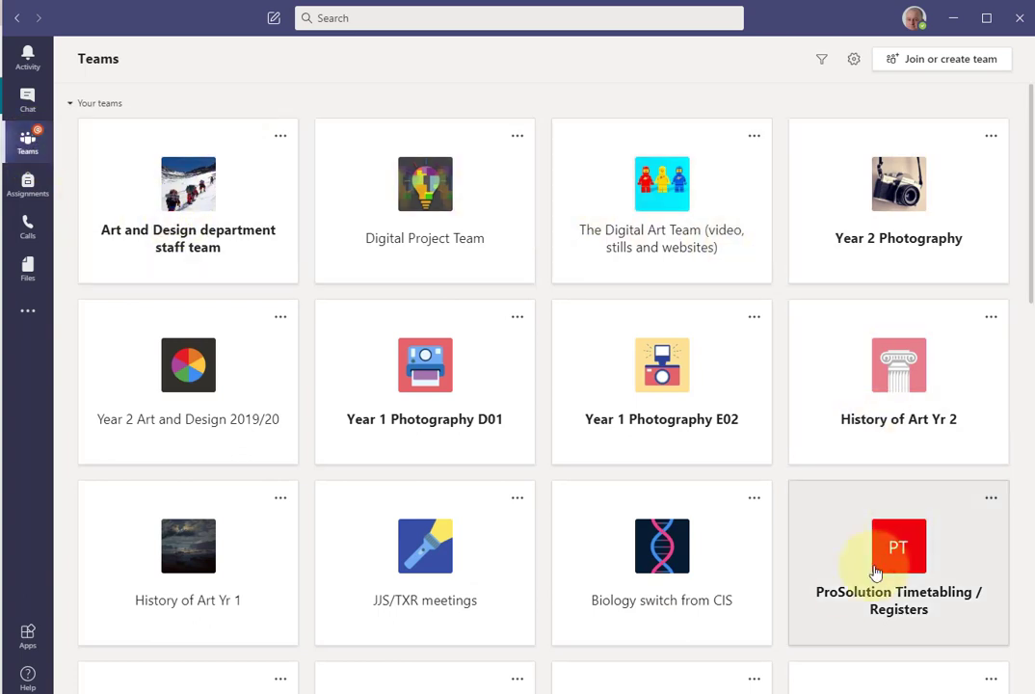
click(15, 21)
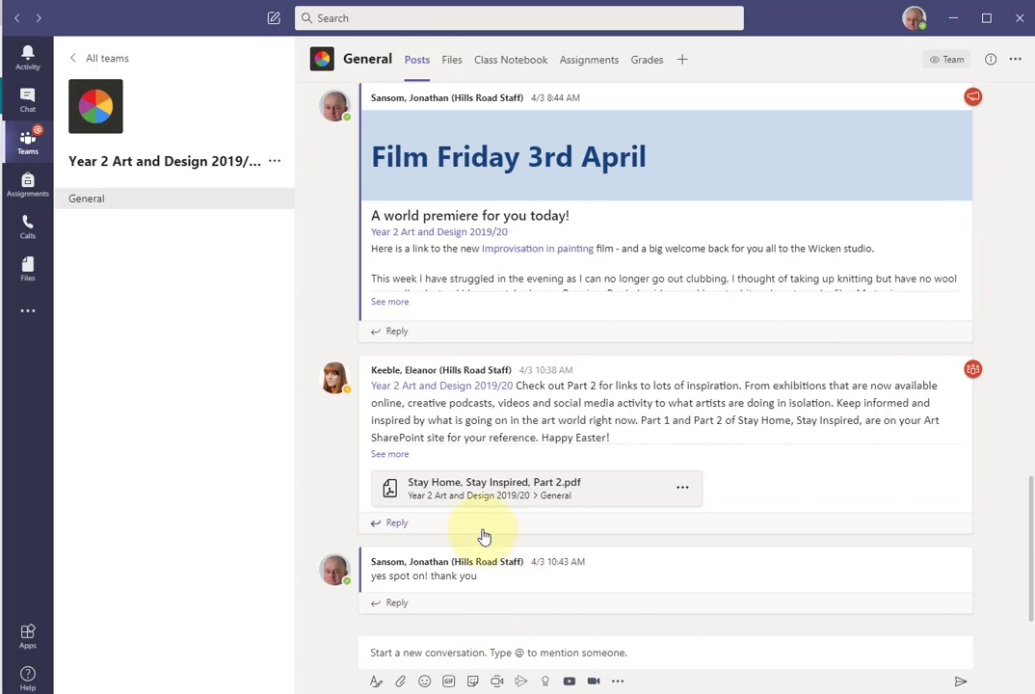
click(420, 654)
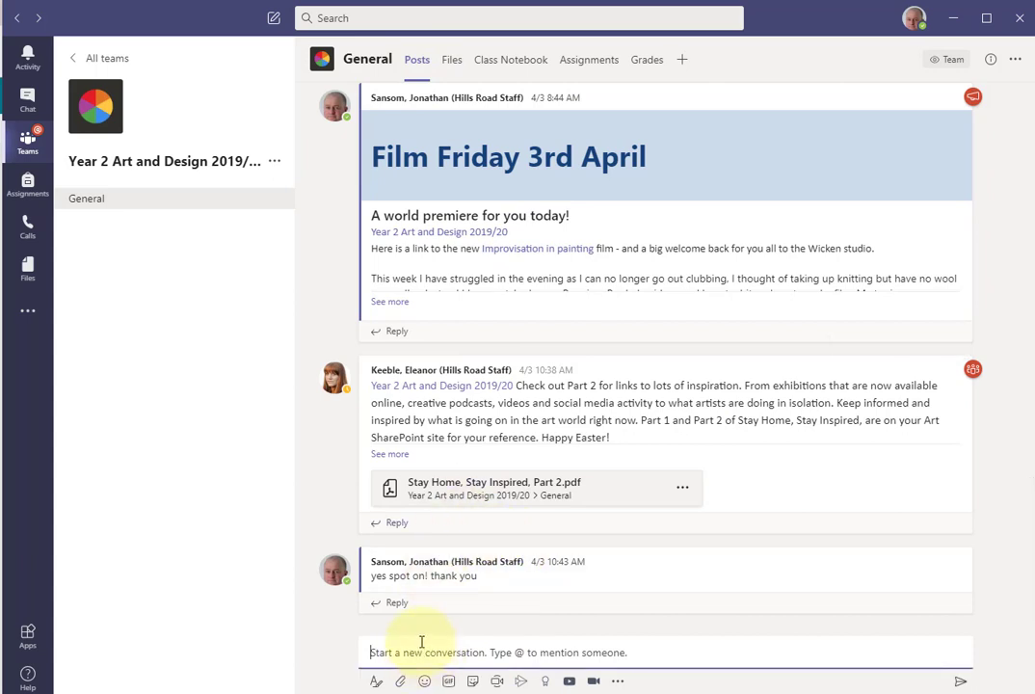
text(@)
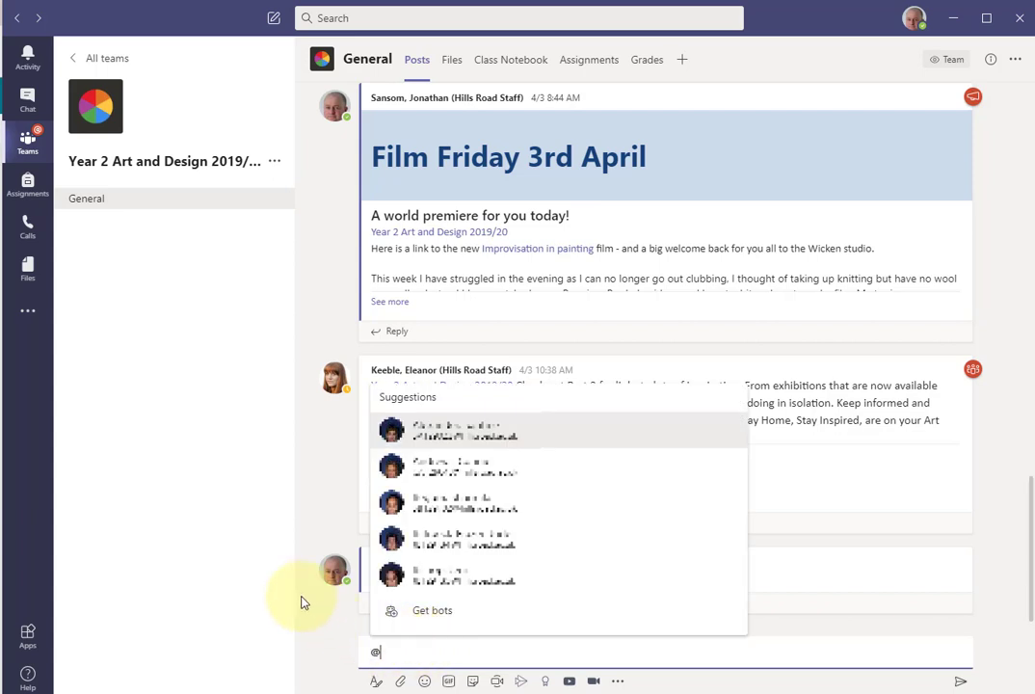
click(323, 626)
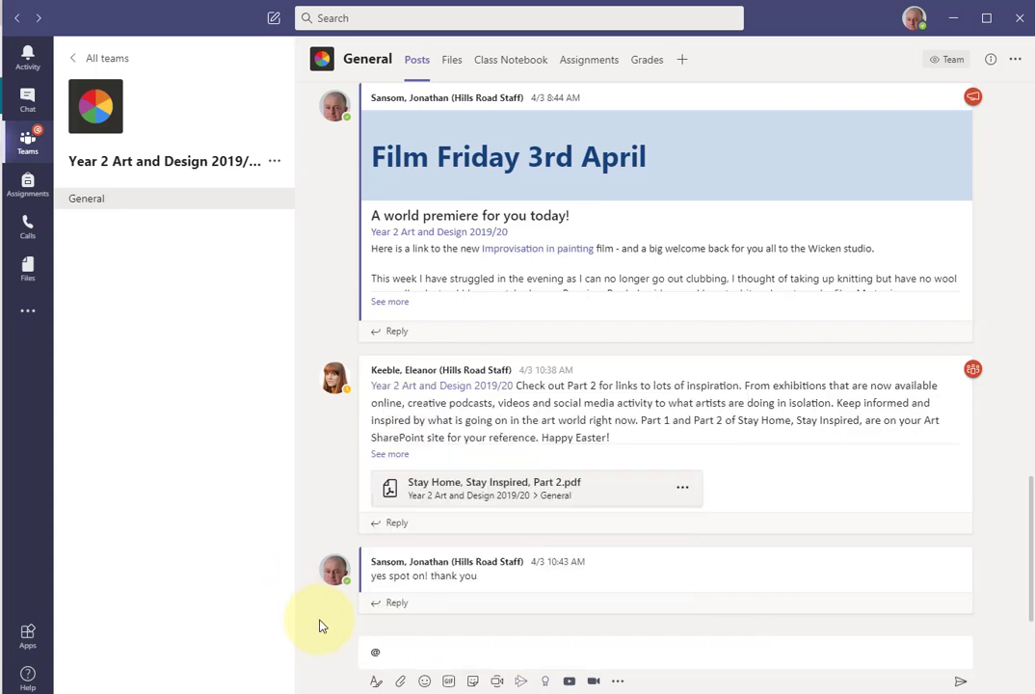
click(410, 653)
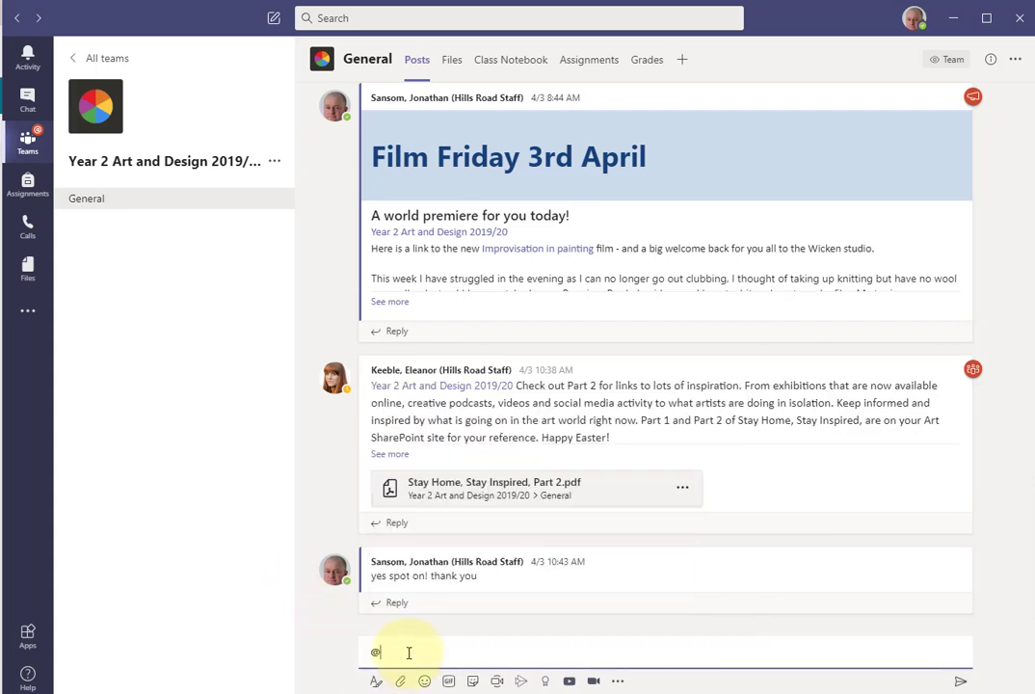
text(tea)
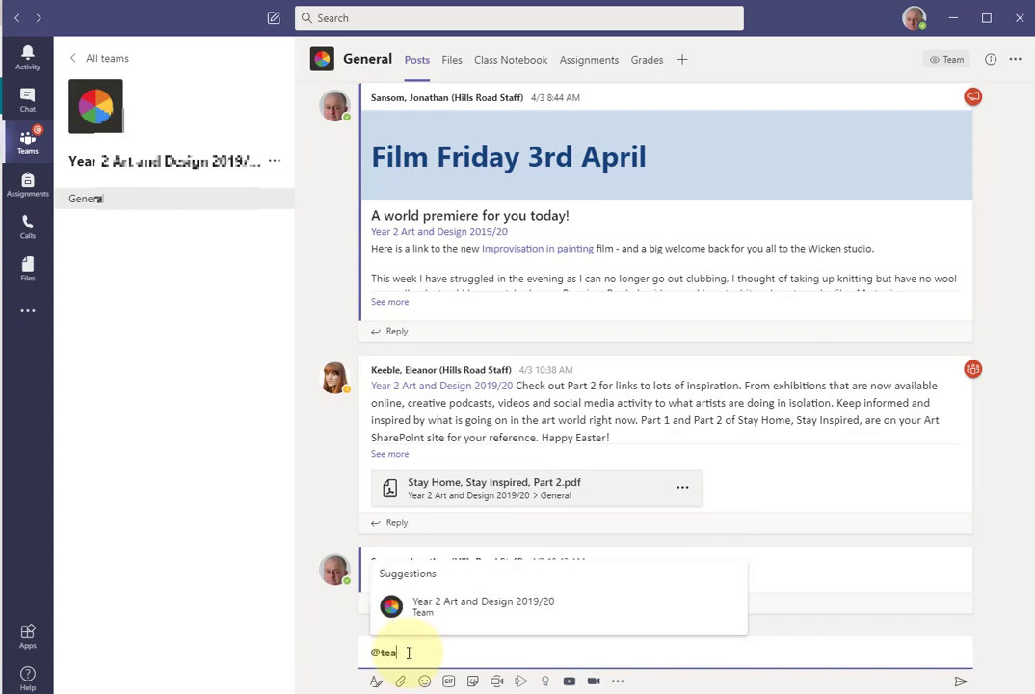
click(416, 605)
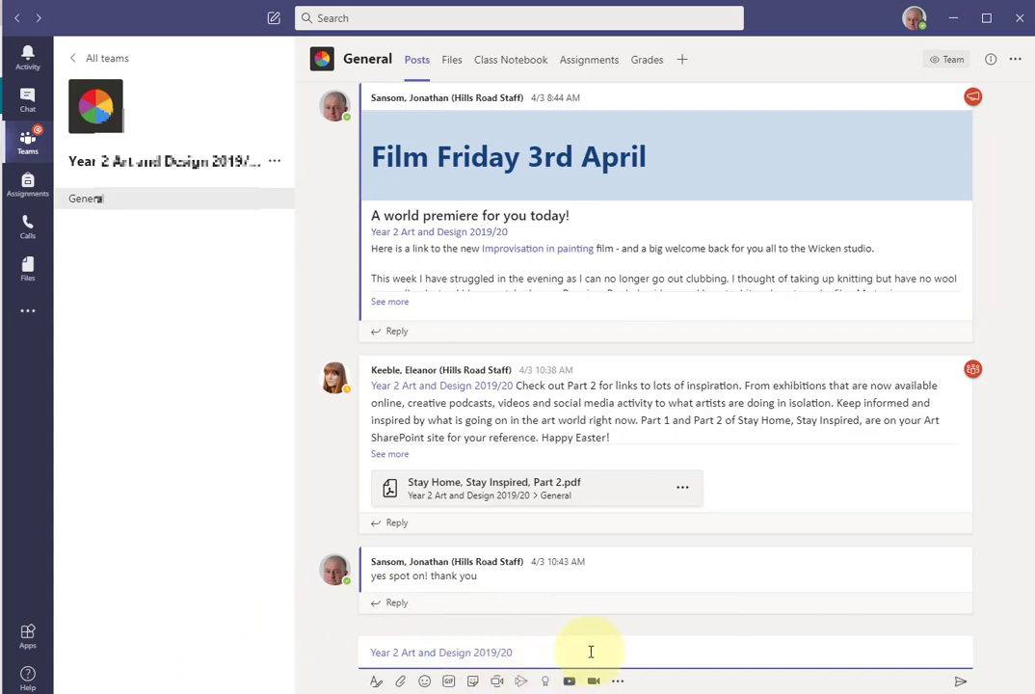
click(906, 692)
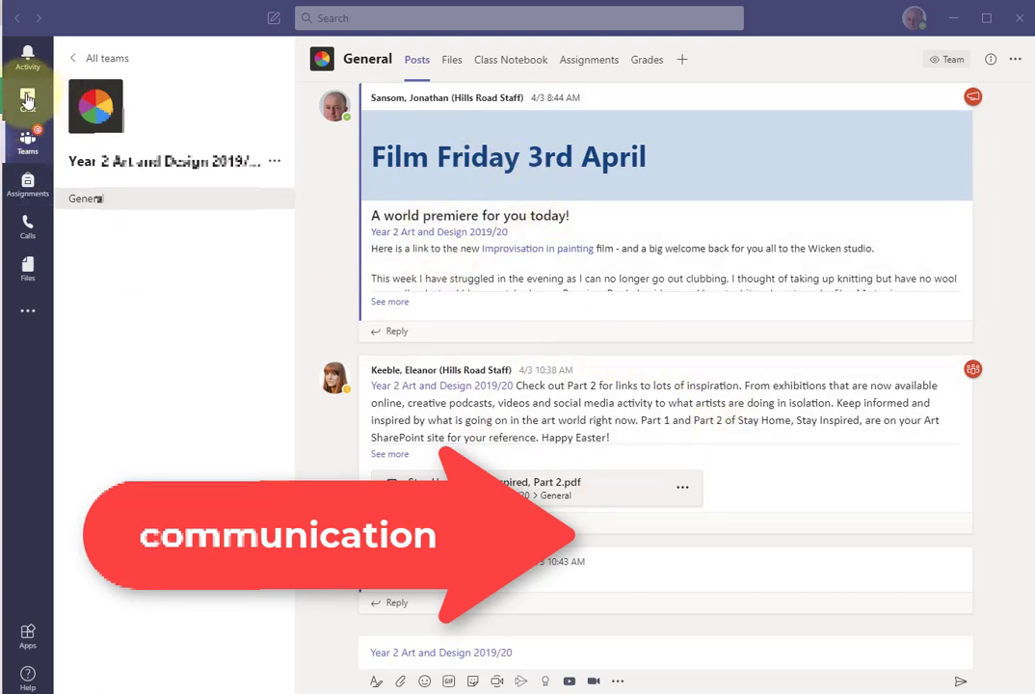
Switch to Chat to see the recent one-to-one conversations.
click(28, 99)
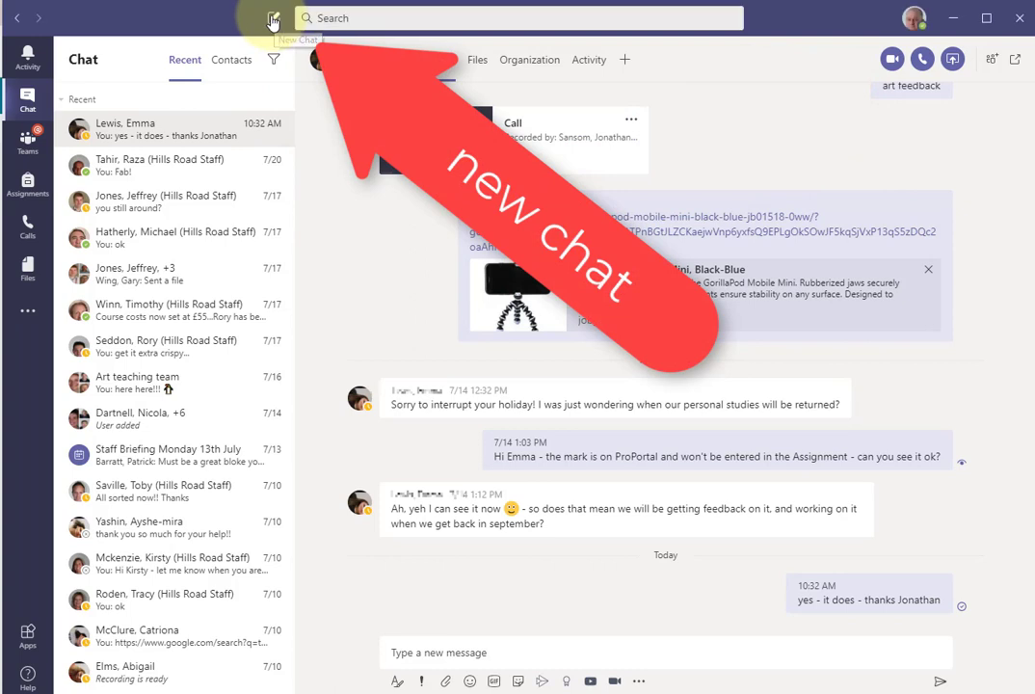
Start a new chat, search for the staff colleague by name, and open their conversation.
click(273, 19)
click(302, 17)
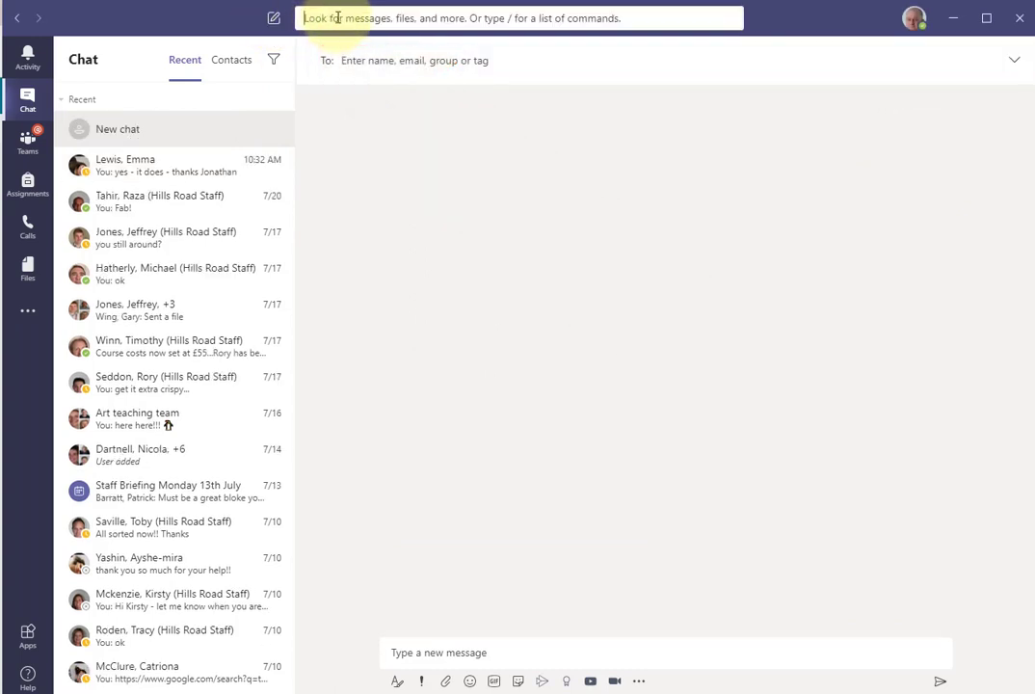
text(winn)
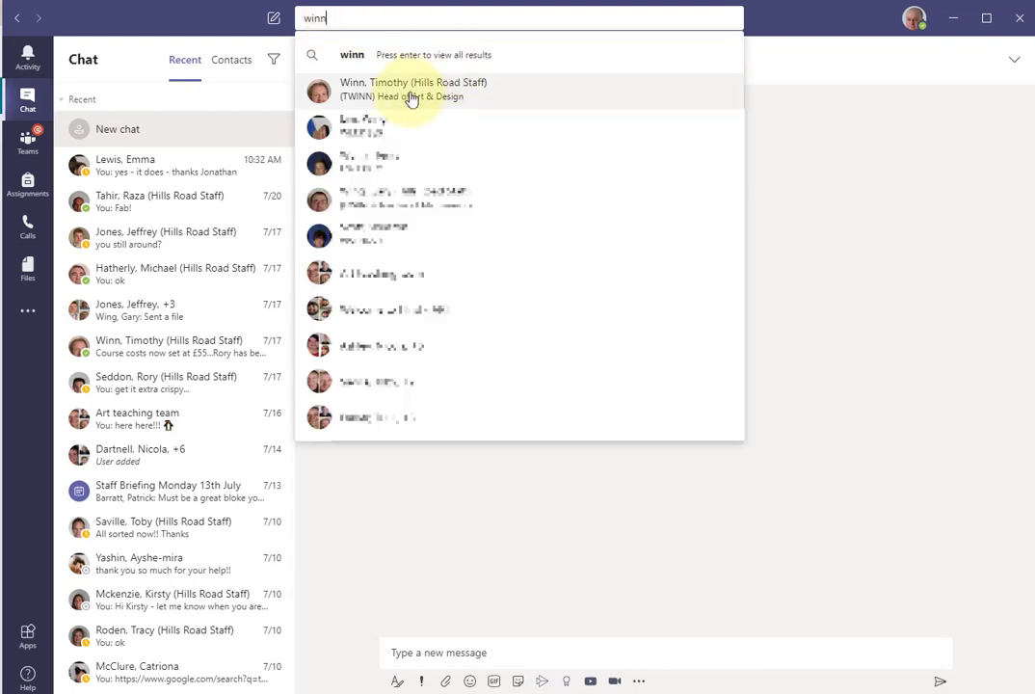
click(411, 99)
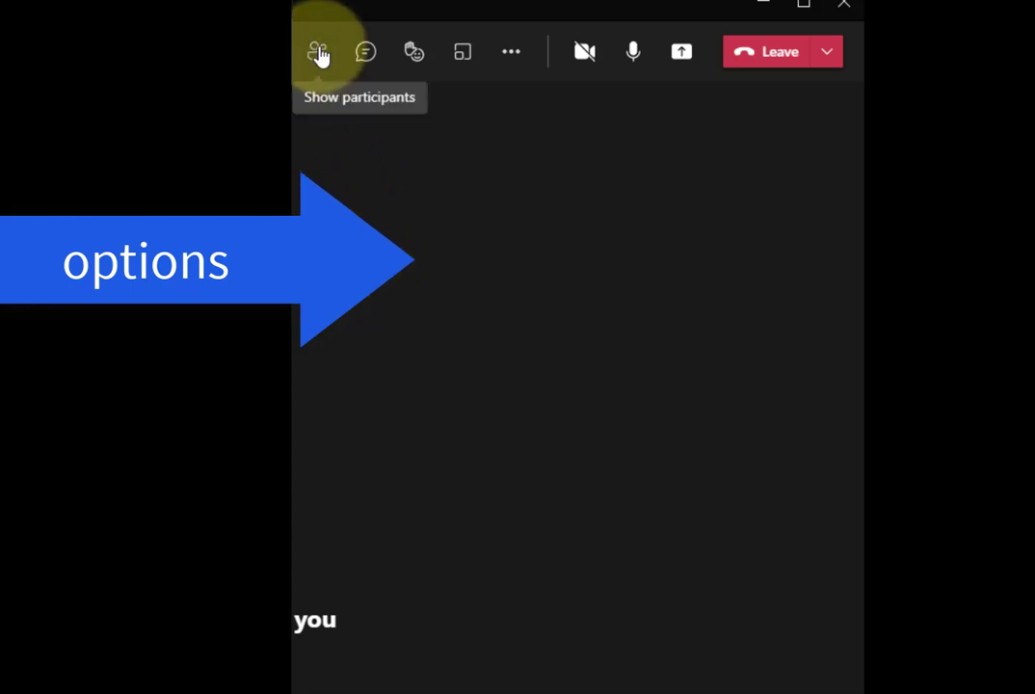
Check the meeting toolbar's participants and reactions, then open the More actions menu.
mouse_move(421, 54)
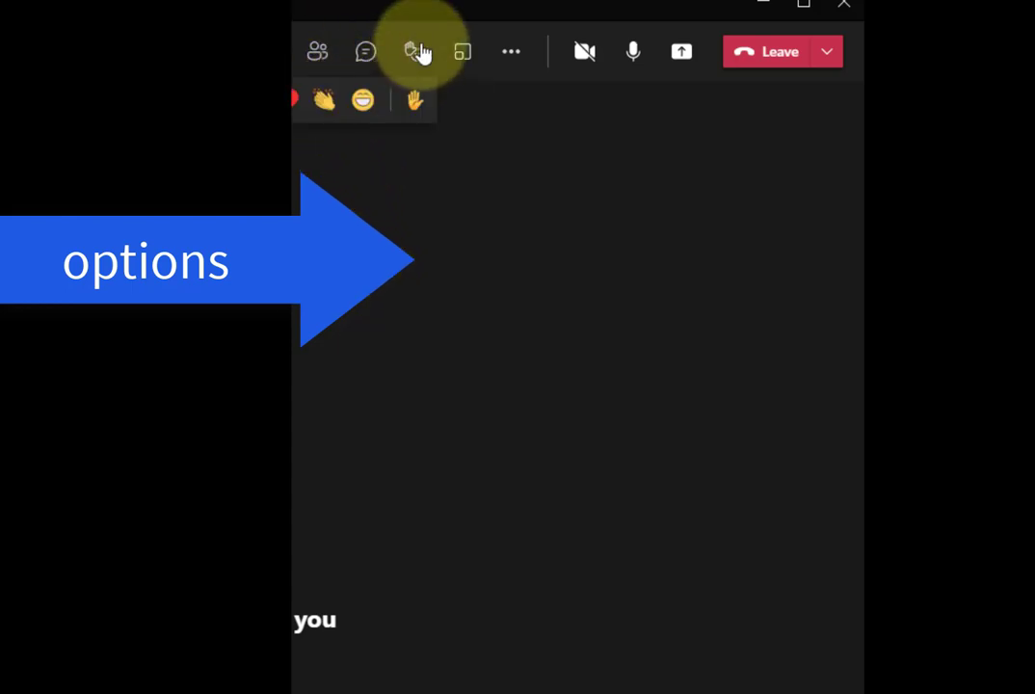
click(509, 58)
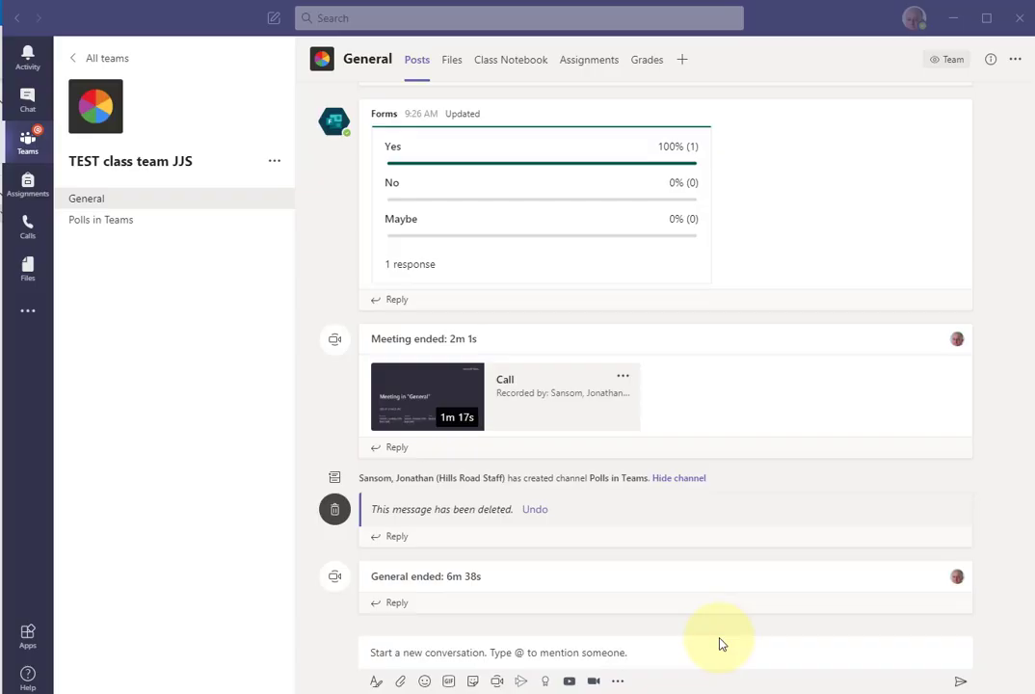
Open the Activity feed with the latest notification's one-to-one chat shown beside it.
click(39, 63)
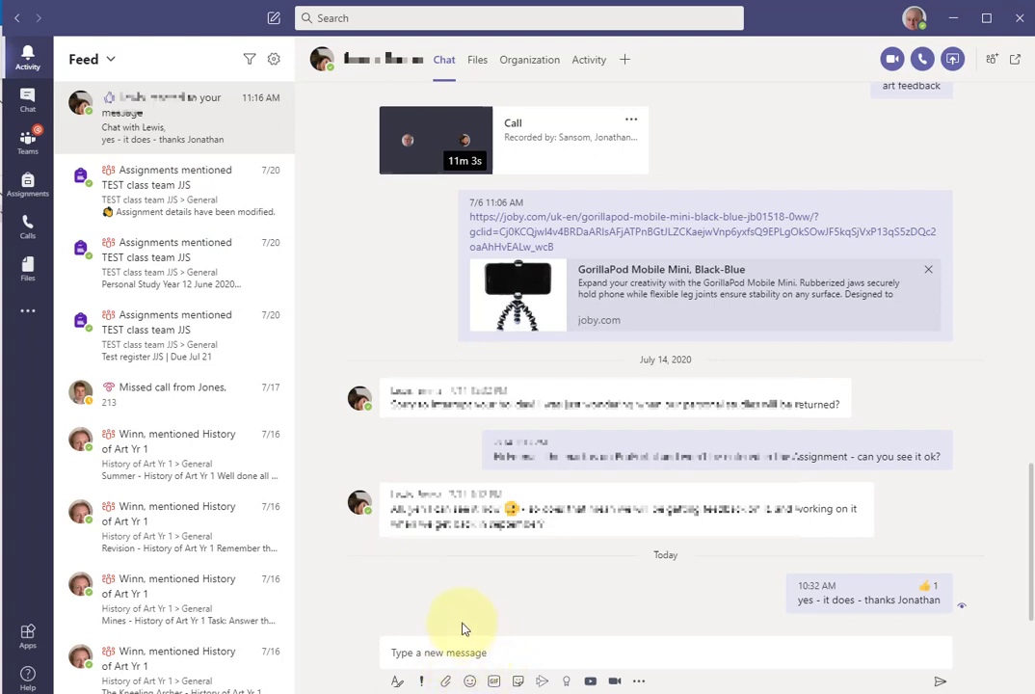
mouse_move(568, 453)
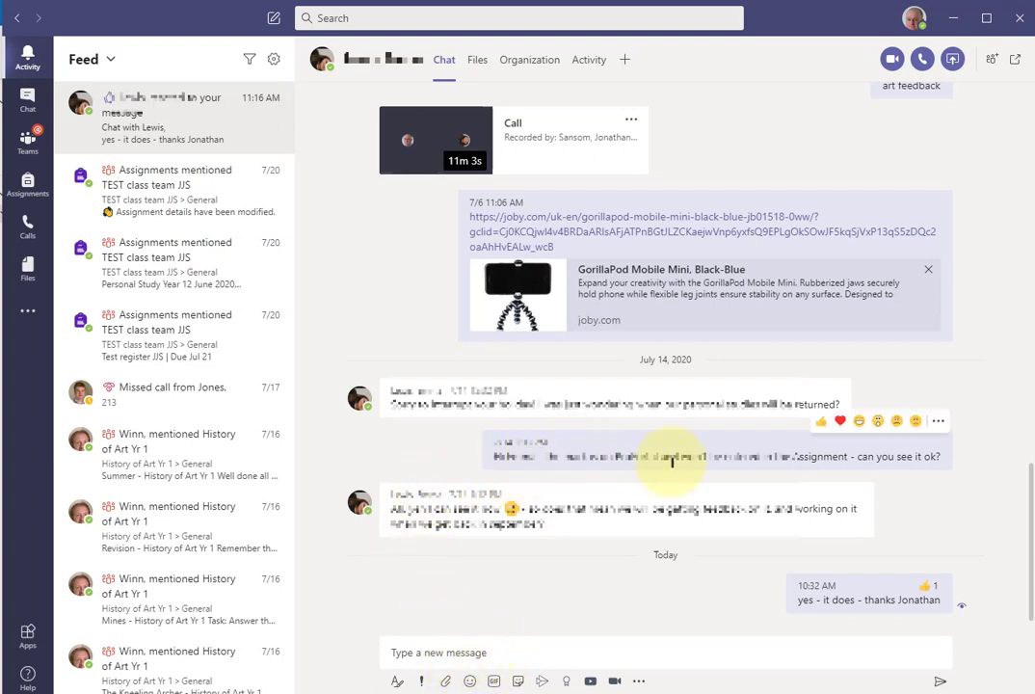